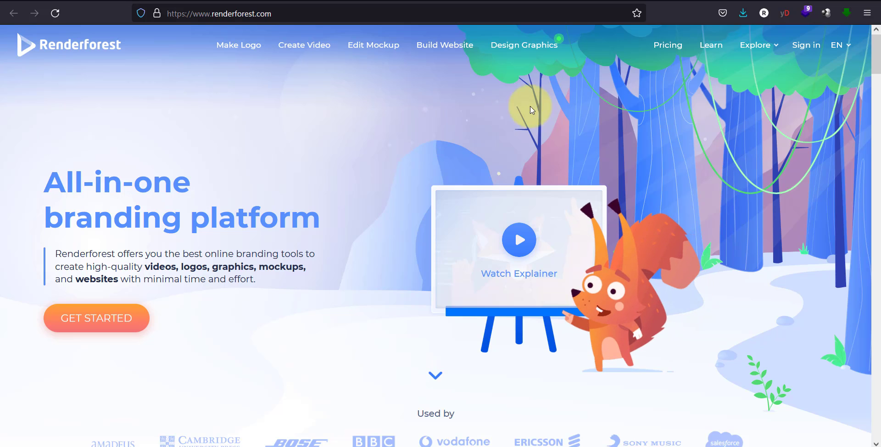
Open the pricing page and compare the storage and video limits of the Free and Lite subscription plans.
{"action": "left_click", "coordinate": [657, 46]}
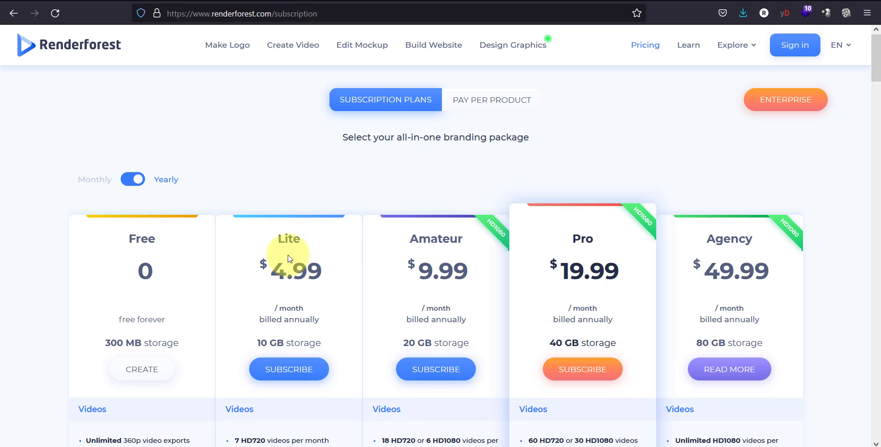
{"action": "left_click_drag", "start_coordinate": [289, 238], "coordinate": [277, 344]}
{"action": "left_click", "coordinate": [261, 345]}
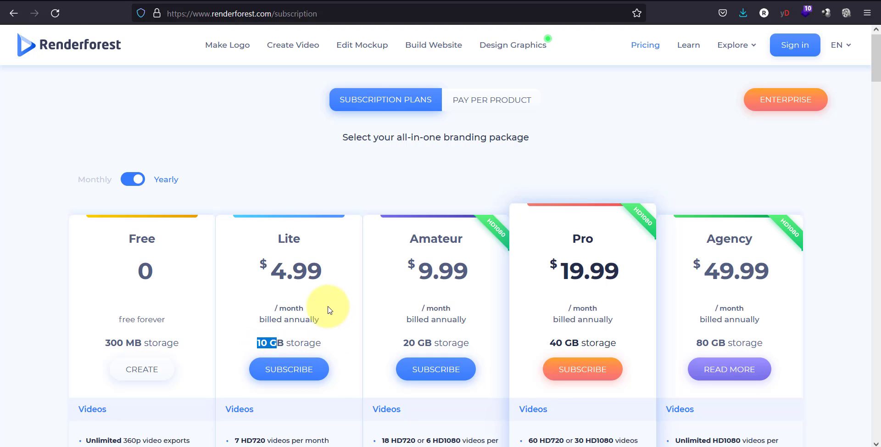
{"action": "scroll", "coordinate": [226, 309], "scroll_direction": "down", "scroll_amount": 3}
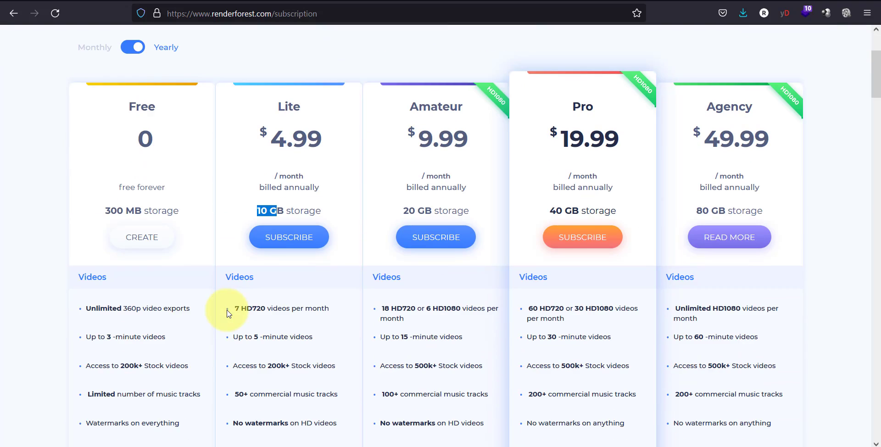
{"action": "scroll", "coordinate": [230, 309], "scroll_direction": "up", "scroll_amount": 2}
{"action": "left_click_drag", "start_coordinate": [104, 277], "coordinate": [149, 277]}
{"action": "scroll", "coordinate": [145, 238], "scroll_direction": "up", "scroll_amount": 2}
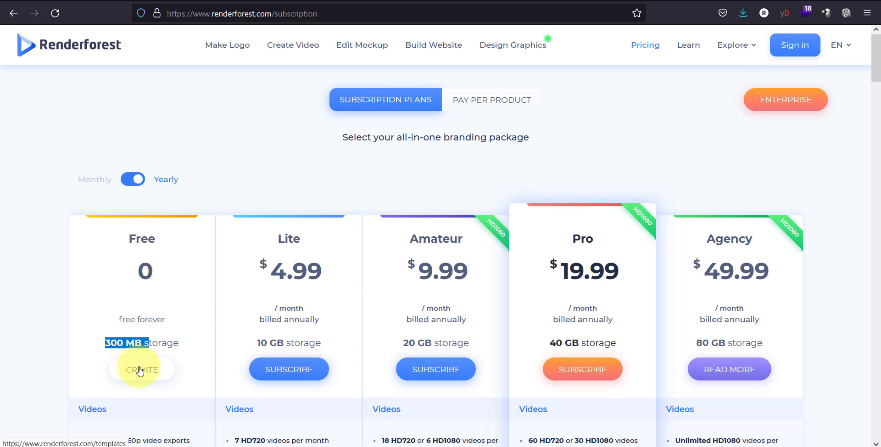
Sign in to the account and browse the trending video templates.
{"action": "left_click", "coordinate": [788, 52]}
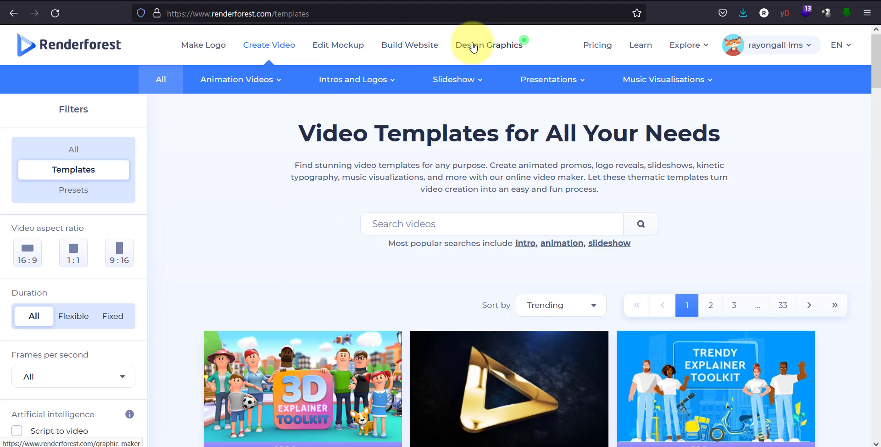
{"action": "mouse_move", "coordinate": [493, 82]}
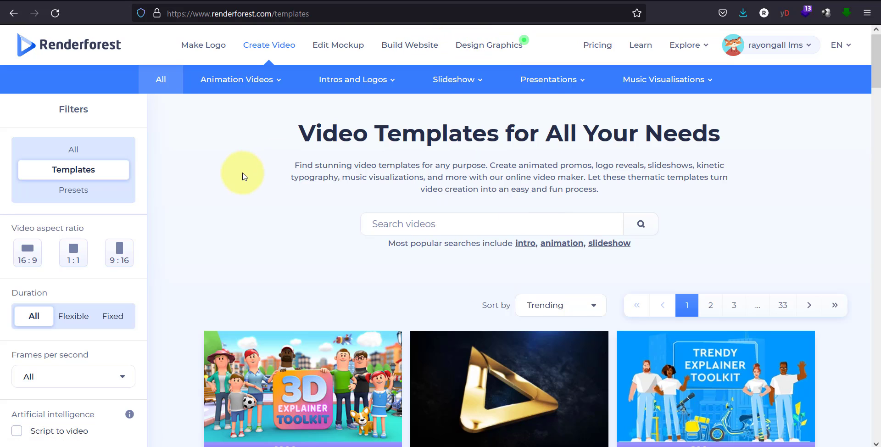
{"action": "scroll", "coordinate": [242, 177], "scroll_direction": "down", "scroll_amount": 5}
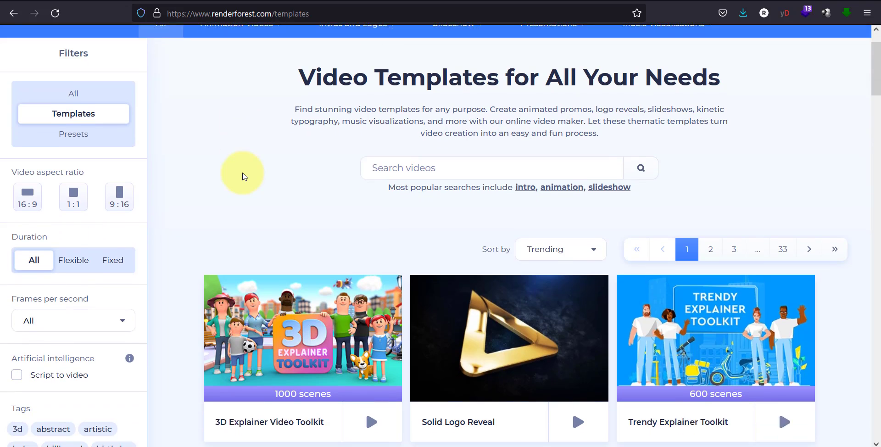
{"action": "scroll", "coordinate": [374, 233], "scroll_direction": "up", "scroll_amount": 2}
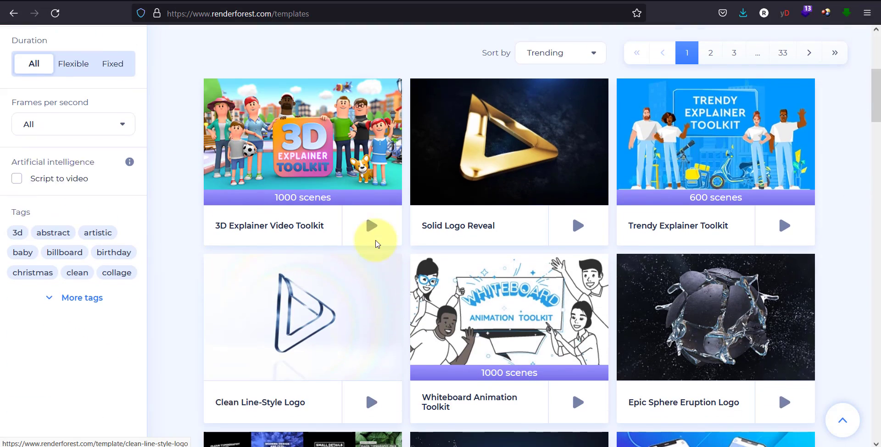
Preview the sample video of the Solid Logo Reveal template, skipping ahead through it, and close the preview.
{"action": "left_click", "coordinate": [574, 278]}
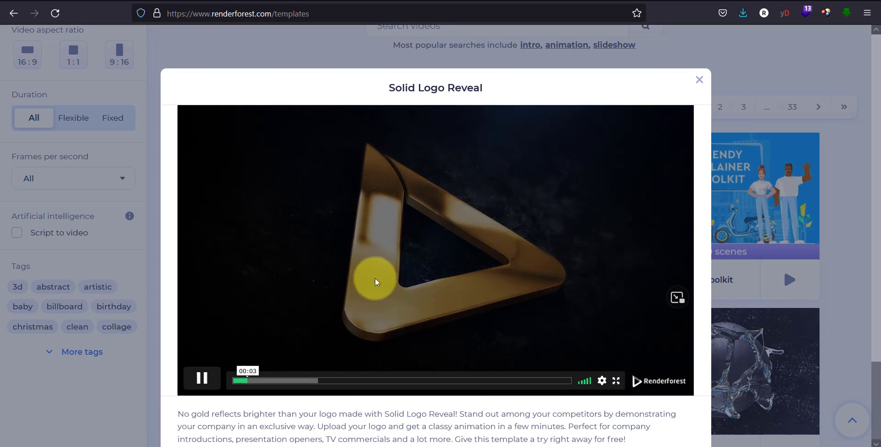
{"action": "left_click_drag", "start_coordinate": [320, 380], "coordinate": [372, 382]}
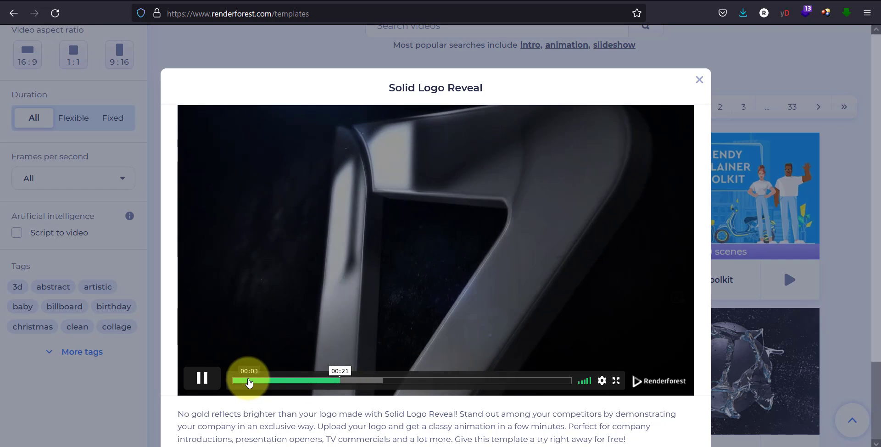
{"action": "left_click", "coordinate": [375, 381]}
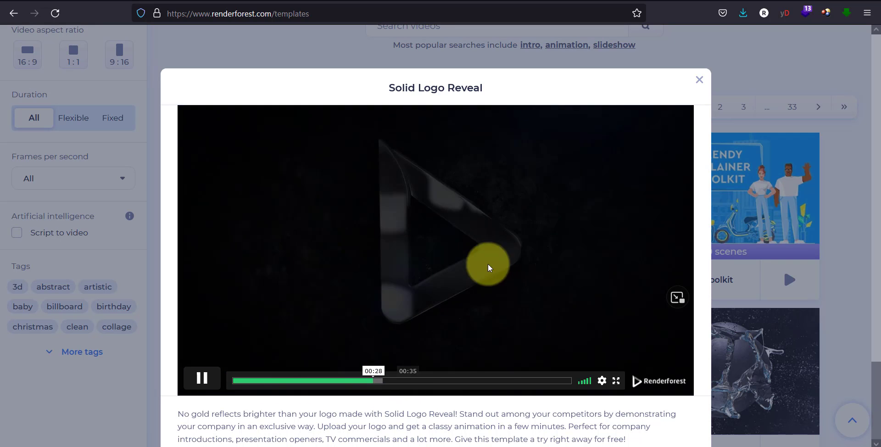
{"action": "left_click", "coordinate": [698, 81]}
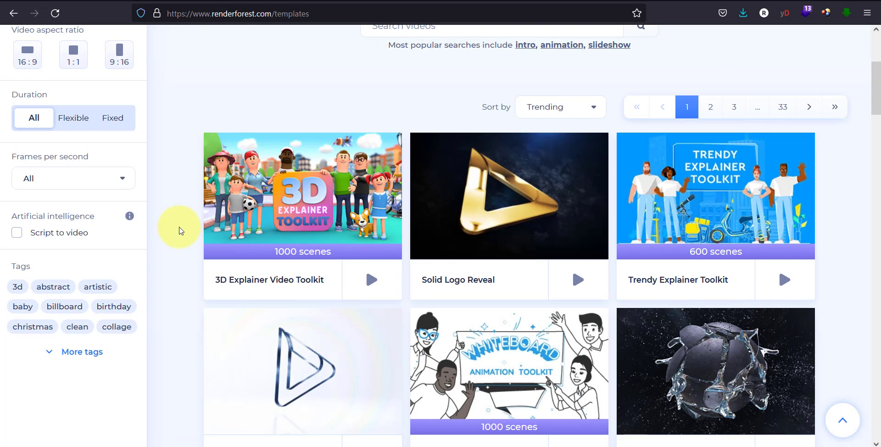
Try filtering the templates by the 9:16 video aspect ratio.
{"action": "scroll", "coordinate": [178, 231], "scroll_direction": "up", "scroll_amount": 2}
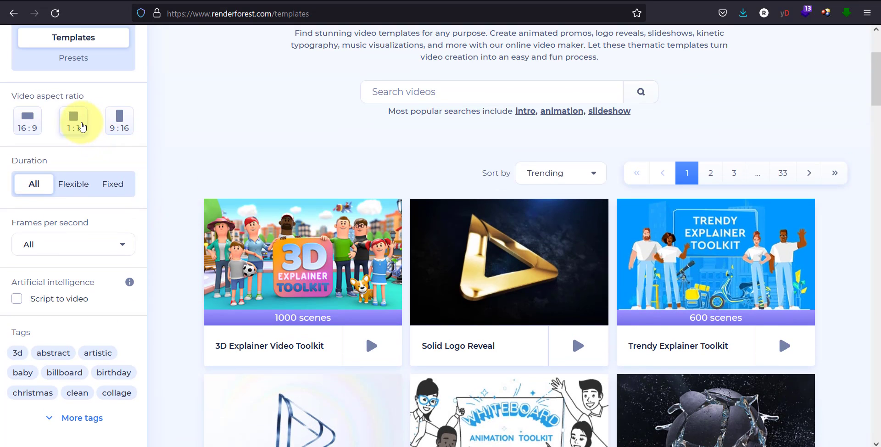
{"action": "left_click", "coordinate": [120, 122]}
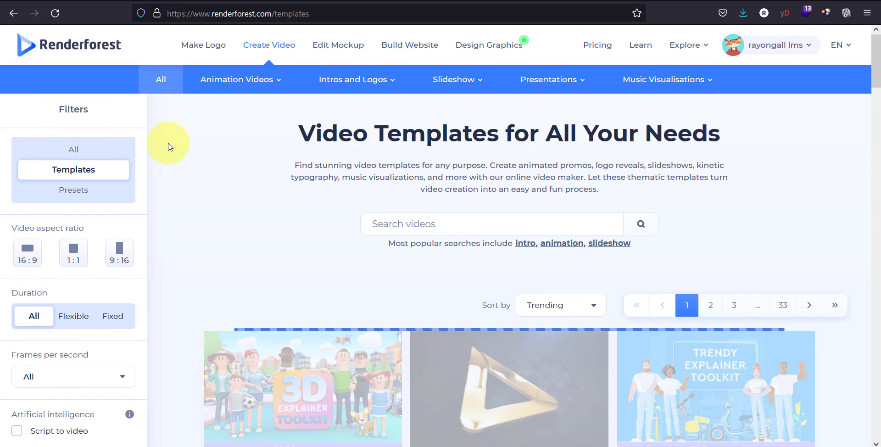
Find the Explainer Video Toolkit template, play its sample video, and close the preview.
{"action": "scroll", "coordinate": [168, 146], "scroll_direction": "down", "scroll_amount": 10}
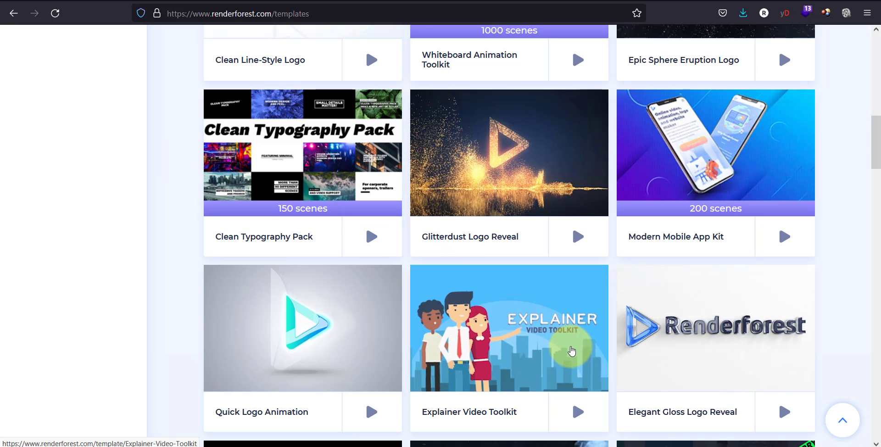
{"action": "scroll", "coordinate": [571, 351], "scroll_direction": "down", "scroll_amount": 3}
{"action": "left_click", "coordinate": [580, 290]}
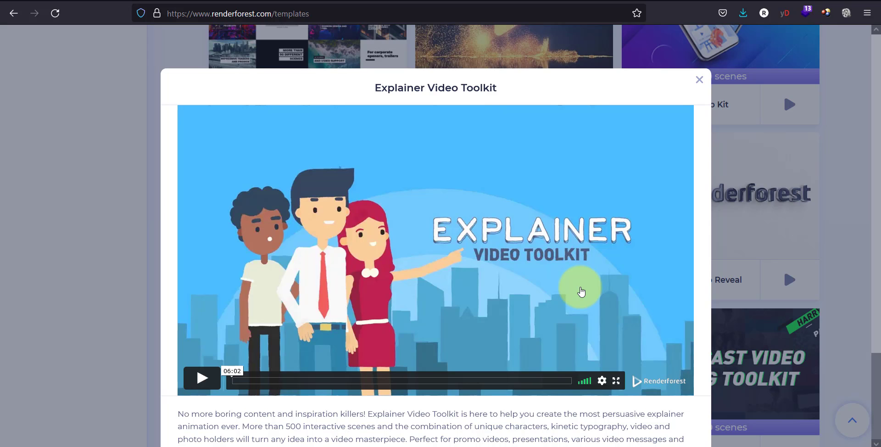
{"action": "left_click", "coordinate": [202, 378]}
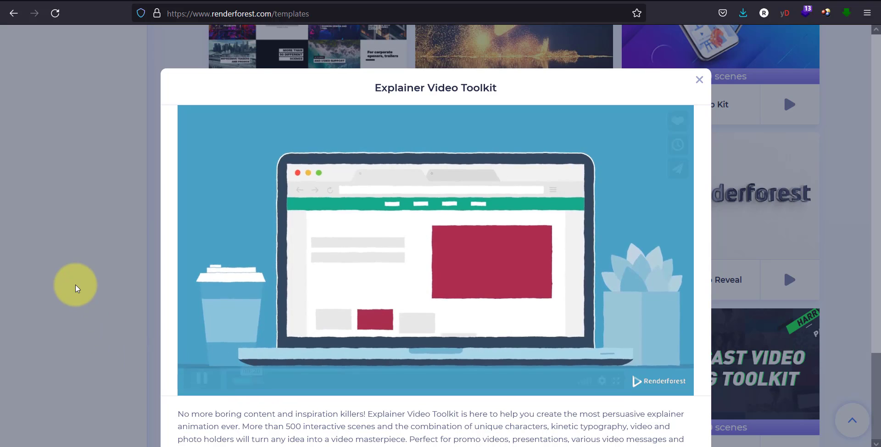
{"action": "left_click", "coordinate": [75, 287]}
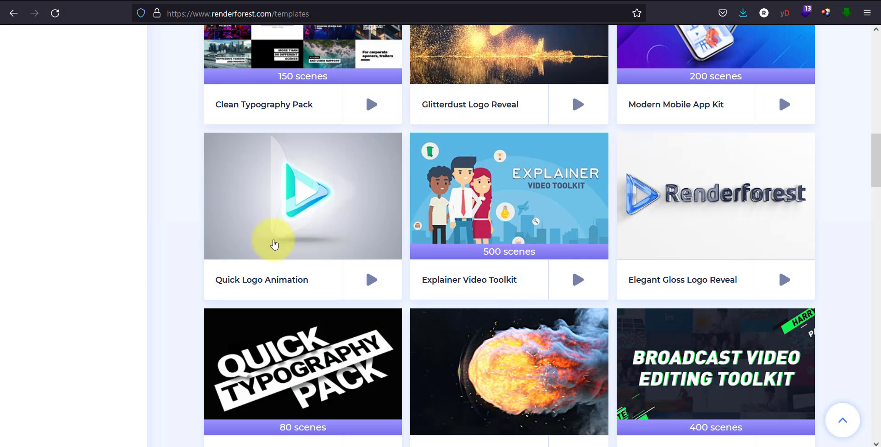
Start a new project from the Explainer Video Toolkit template and decline the guided walkthrough.
{"action": "scroll", "coordinate": [475, 203], "scroll_direction": "up", "scroll_amount": 3}
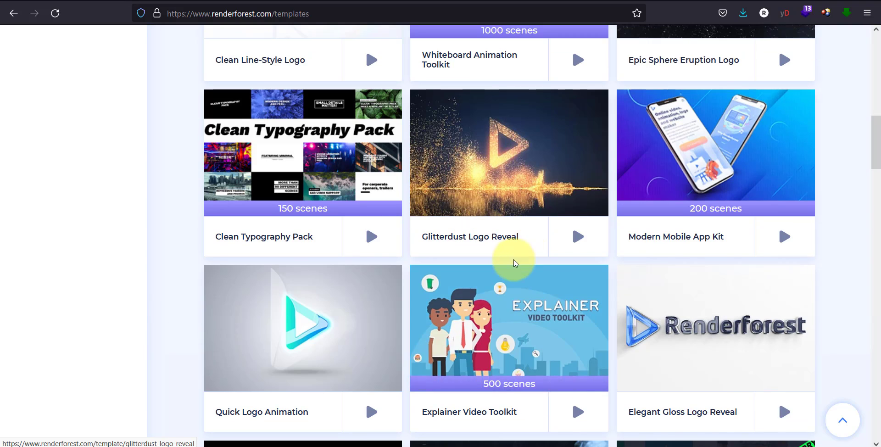
{"action": "left_click", "coordinate": [507, 286]}
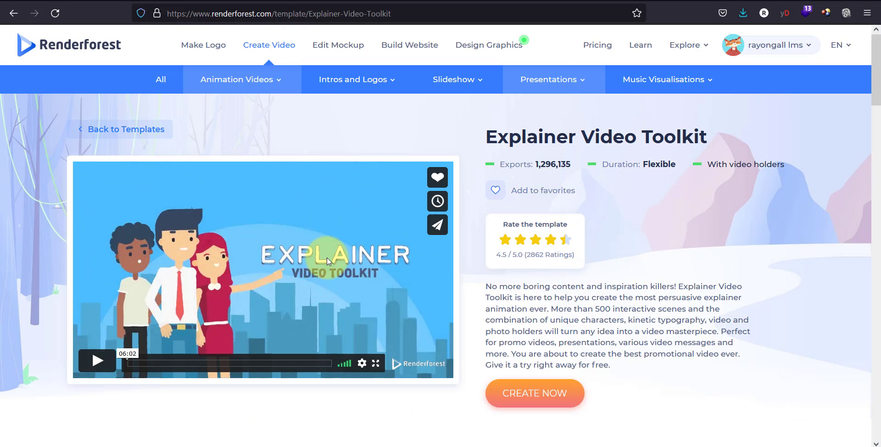
{"action": "scroll", "coordinate": [235, 259], "scroll_direction": "down", "scroll_amount": 3}
{"action": "scroll", "coordinate": [498, 355], "scroll_direction": "down", "scroll_amount": 6}
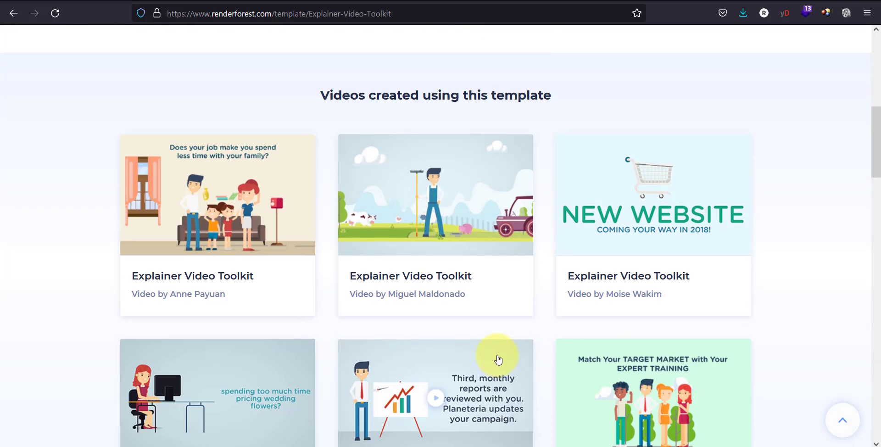
{"action": "scroll", "coordinate": [496, 356], "scroll_direction": "up", "scroll_amount": 7}
{"action": "left_click", "coordinate": [540, 339]}
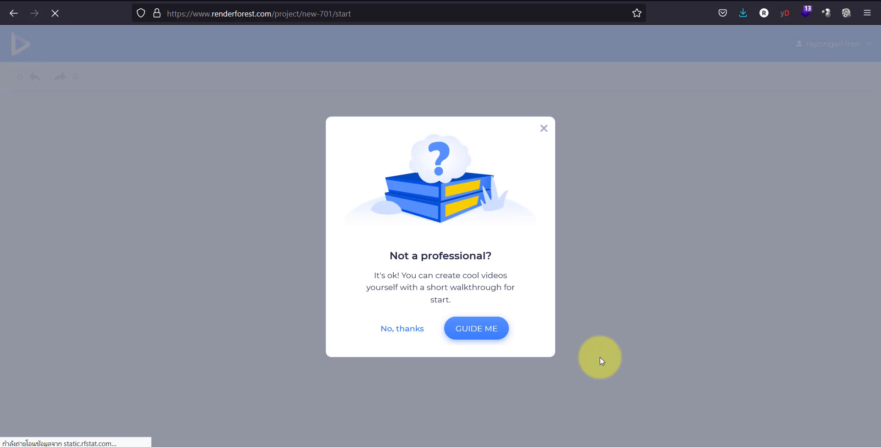
{"action": "left_click", "coordinate": [415, 339]}
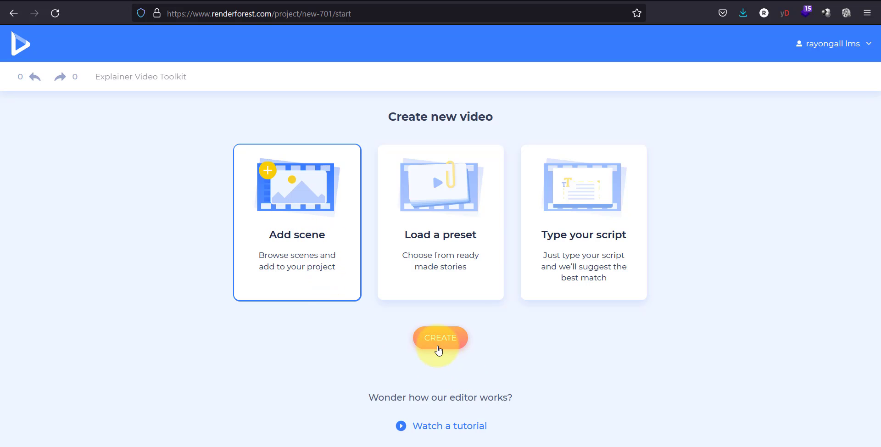
Create the new video with the Add scene option and select the "Angry male office worker with arms crossed" scene.
{"action": "left_click", "coordinate": [410, 226]}
{"action": "left_click", "coordinate": [587, 212]}
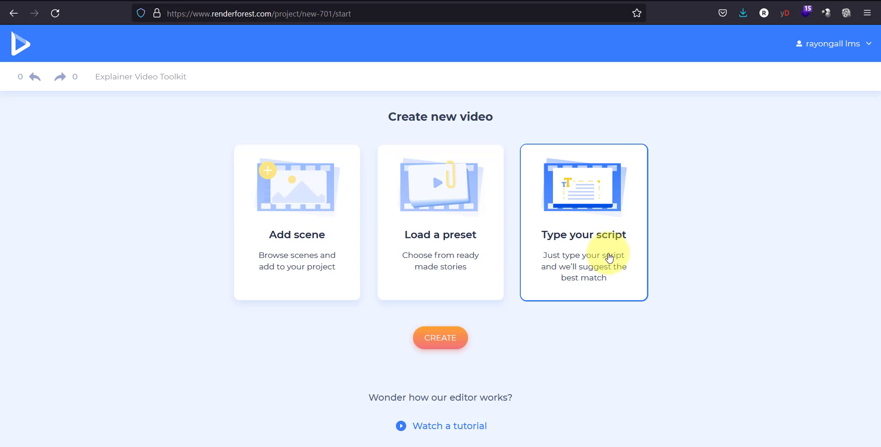
{"action": "left_click", "coordinate": [352, 282]}
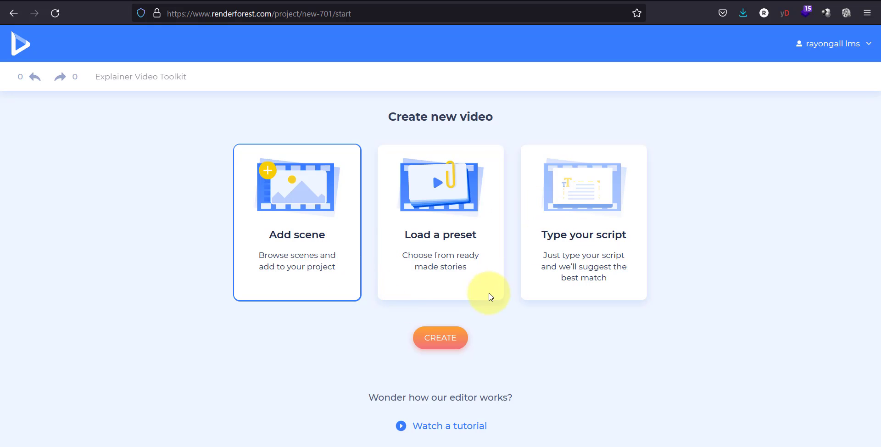
{"action": "left_click", "coordinate": [420, 338]}
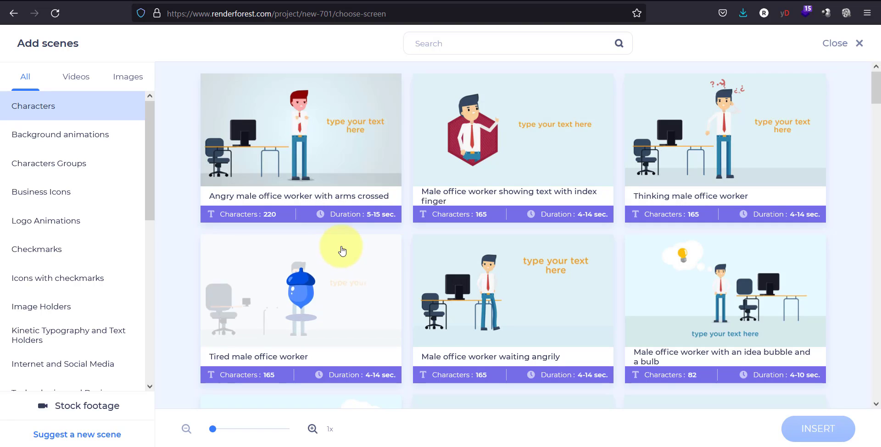
{"action": "left_click", "coordinate": [354, 173]}
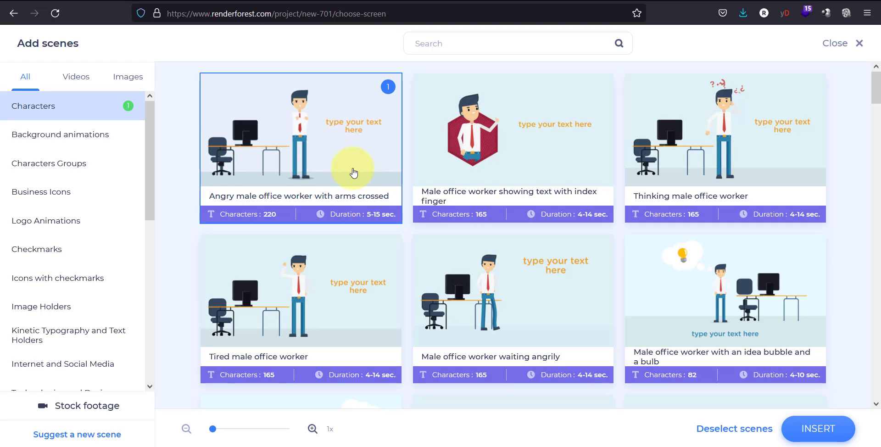
{"action": "left_click", "coordinate": [479, 121]}
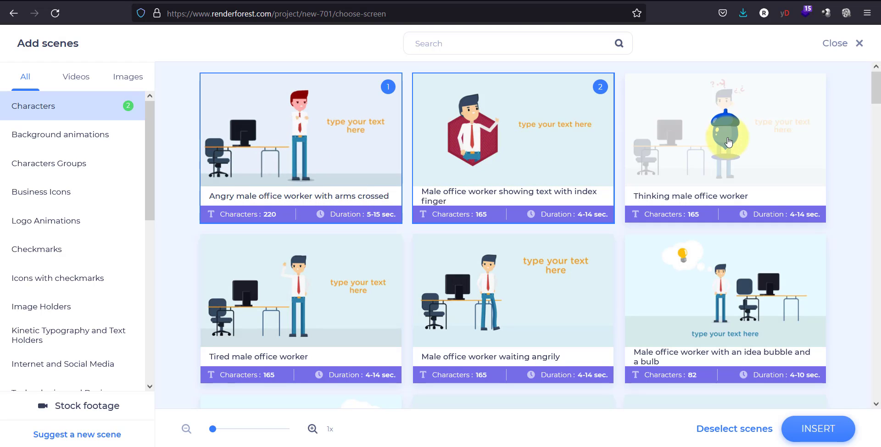
{"action": "left_click", "coordinate": [709, 121]}
{"action": "left_click", "coordinate": [571, 295]}
{"action": "left_click", "coordinate": [636, 313]}
{"action": "left_click", "coordinate": [635, 312]}
{"action": "left_click", "coordinate": [514, 294]}
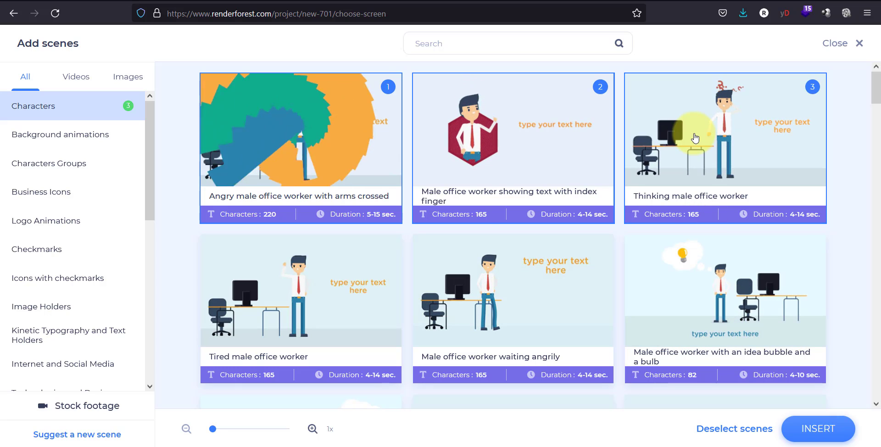
{"action": "left_click", "coordinate": [725, 138]}
{"action": "left_click", "coordinate": [514, 138]}
{"action": "left_click", "coordinate": [674, 313]}
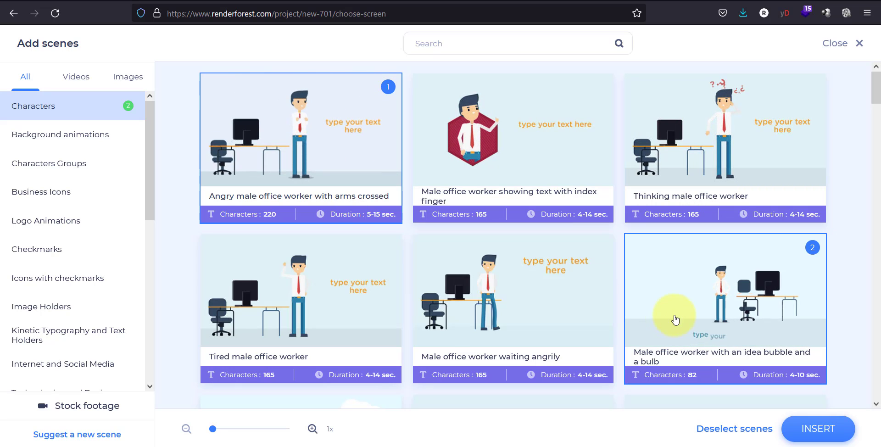
{"action": "left_click", "coordinate": [674, 315]}
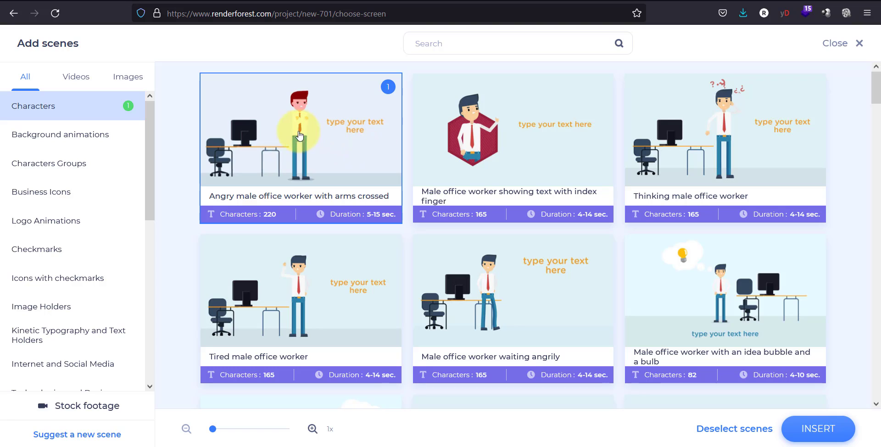
Insert the selected angry office worker scene into the project and set its text to "ดก".
{"action": "left_click", "coordinate": [802, 431]}
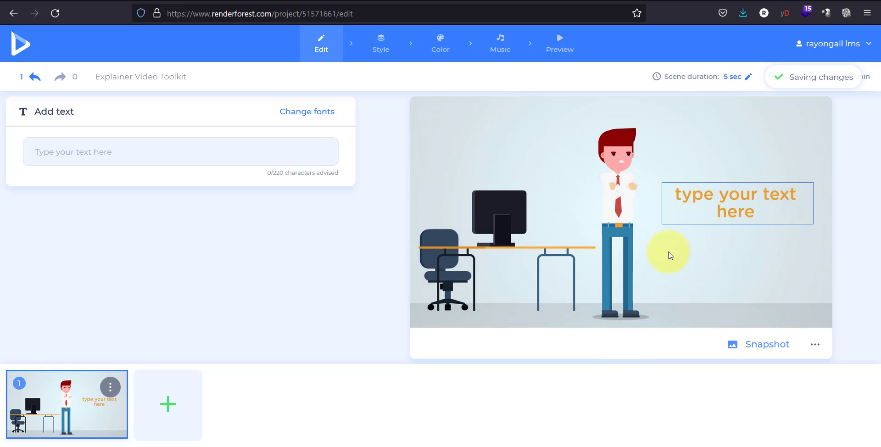
{"action": "left_click", "coordinate": [694, 215]}
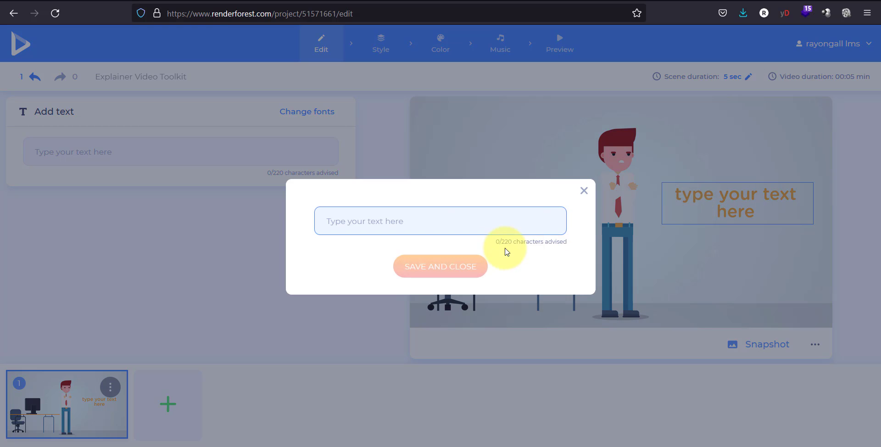
{"action": "left_click", "coordinate": [586, 192]}
{"action": "left_click", "coordinate": [170, 147]}
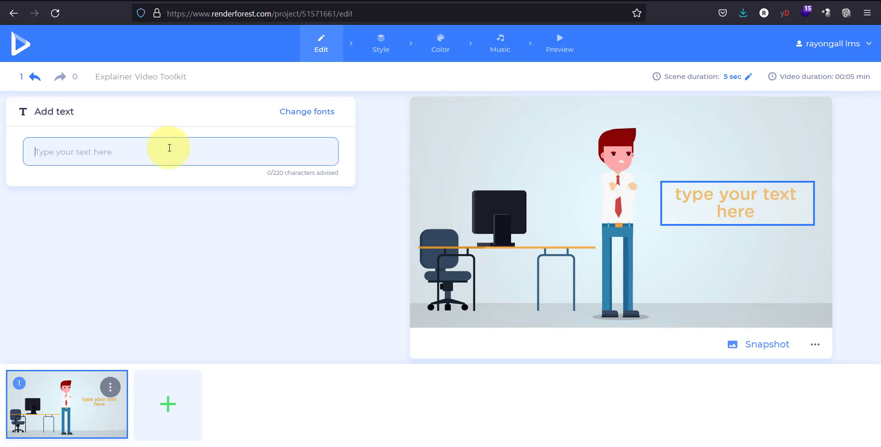
{"action": "type", "text": "ดก"}
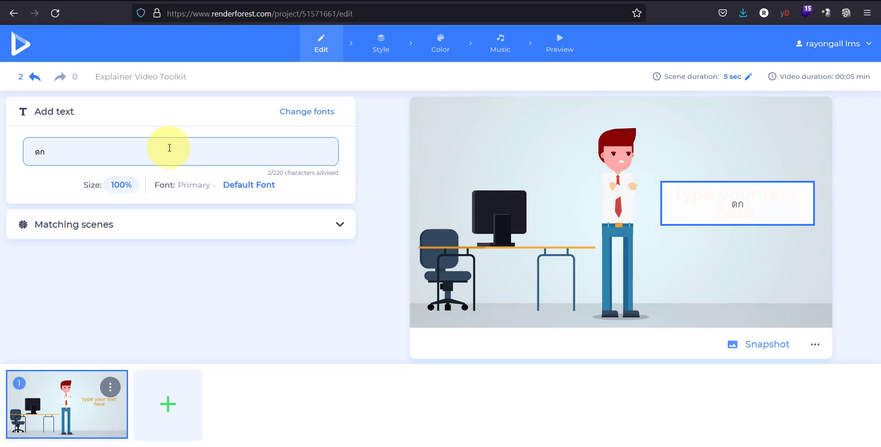
Replace the scene text with "สวัสดีครับ ยินดีต้อนรับ", try to change the fonts, and choose to stay on the editing page.
{"action": "key", "text": "BackSpace"}
{"action": "key", "text": "BackSpace"}
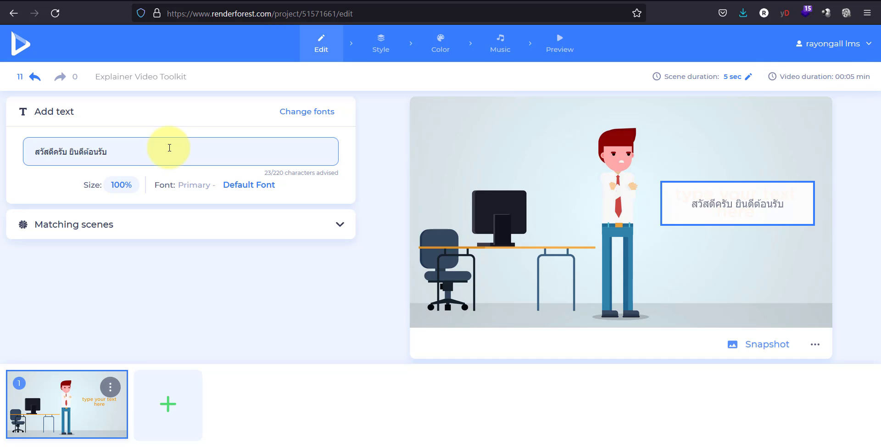
{"action": "left_click", "coordinate": [305, 111]}
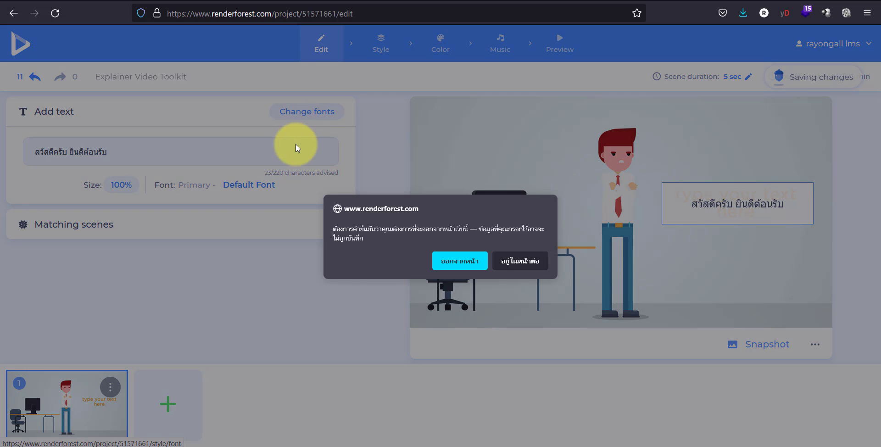
{"action": "left_click", "coordinate": [509, 258]}
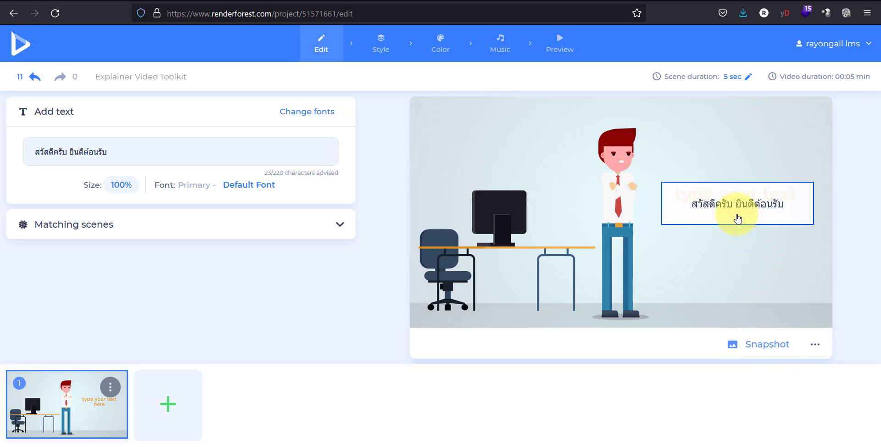
Try the pointing-man and Doodle matching scenes, and switch back to the angry office worker scene.
{"action": "left_click", "coordinate": [230, 233]}
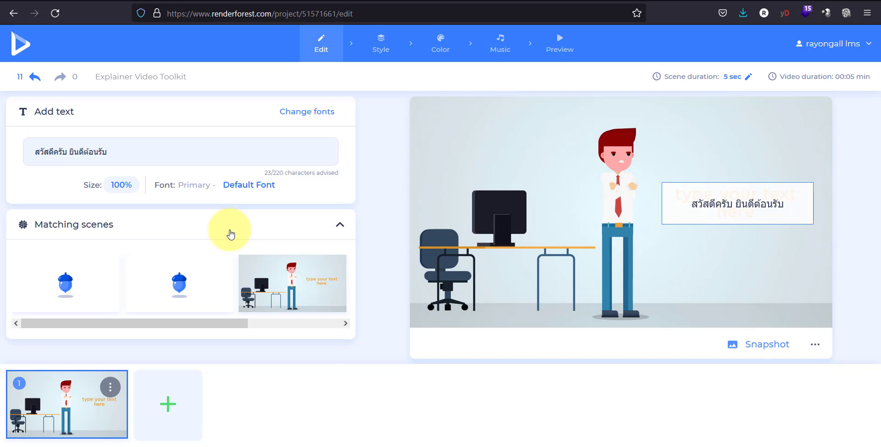
{"action": "mouse_move", "coordinate": [197, 325]}
{"action": "left_mouse_down"}
{"action": "mouse_move", "coordinate": [275, 334]}
{"action": "mouse_move", "coordinate": [92, 334]}
{"action": "left_mouse_up"}
{"action": "left_click", "coordinate": [73, 291]}
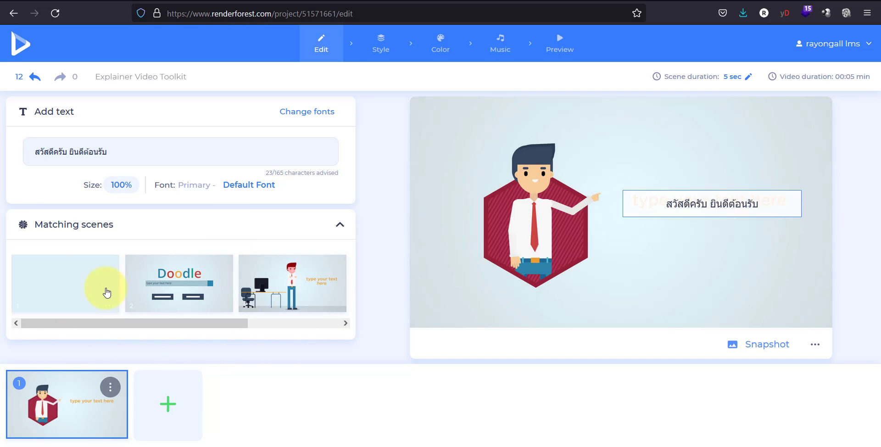
{"action": "left_click", "coordinate": [182, 293]}
{"action": "left_click", "coordinate": [291, 295]}
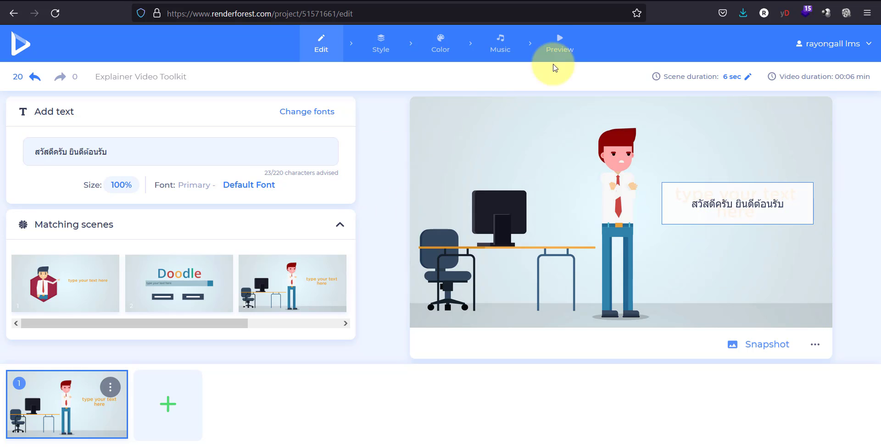
Generate the free preview of the video, skipping the suggested music, and play the rendered result.
{"action": "left_click", "coordinate": [562, 51]}
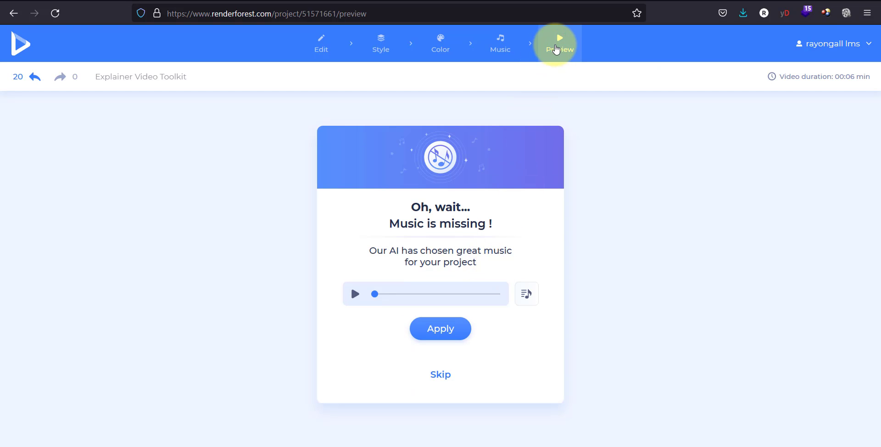
{"action": "left_click", "coordinate": [441, 375]}
{"action": "left_click", "coordinate": [382, 352]}
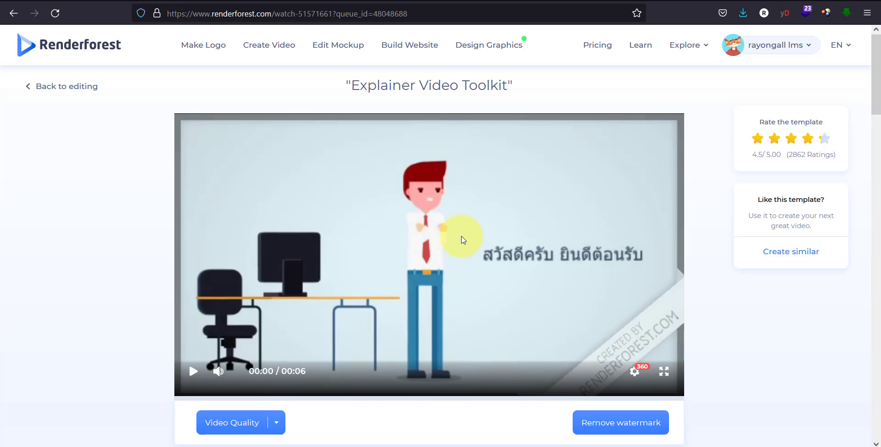
{"action": "left_click", "coordinate": [190, 369]}
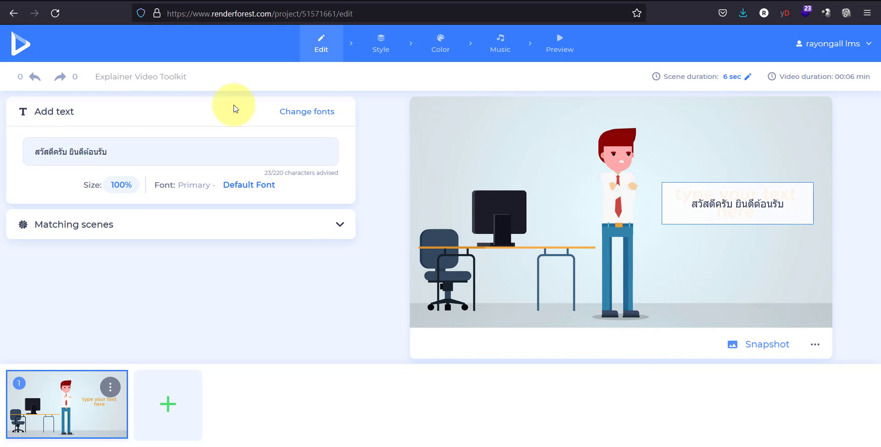
Download the Explainer Video Toolkit project's free preview from My Videos, save it as output_free.mp4, and check the browser's downloads.
{"action": "left_click", "coordinate": [827, 43]}
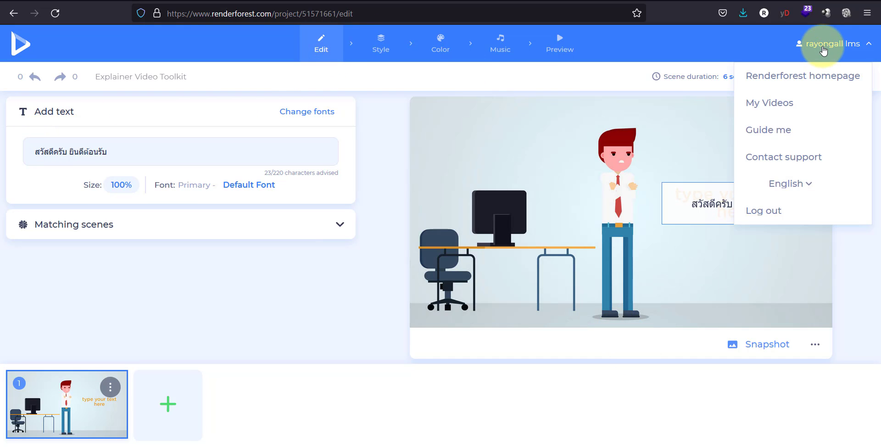
{"action": "left_click", "coordinate": [785, 104]}
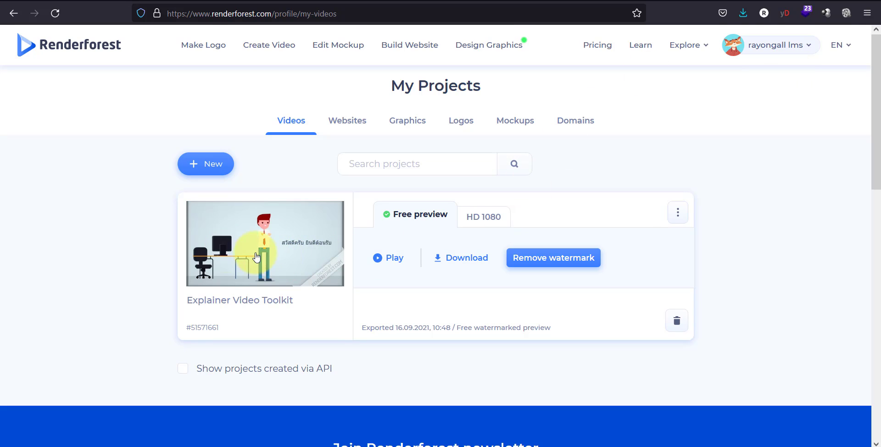
{"action": "left_click", "coordinate": [463, 257]}
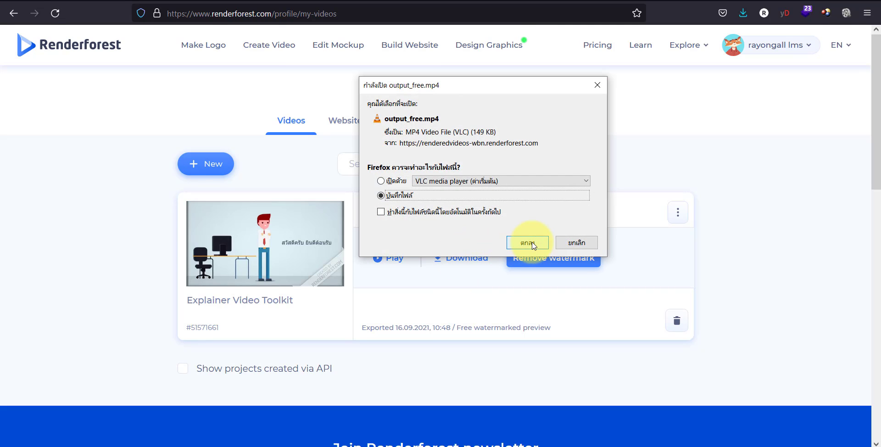
{"action": "left_click", "coordinate": [524, 252]}
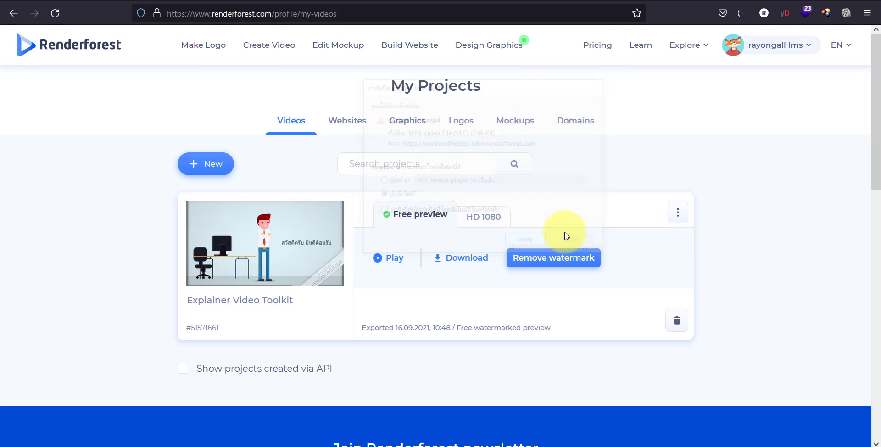
{"action": "left_click", "coordinate": [743, 13]}
{"action": "left_click", "coordinate": [629, 45]}
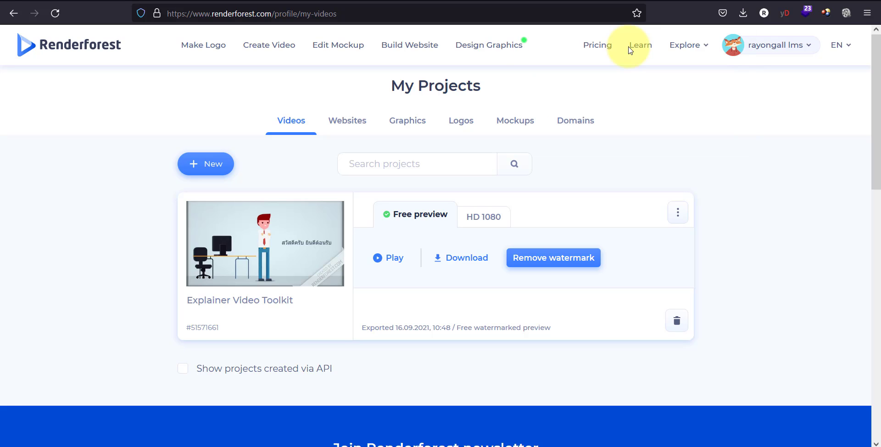